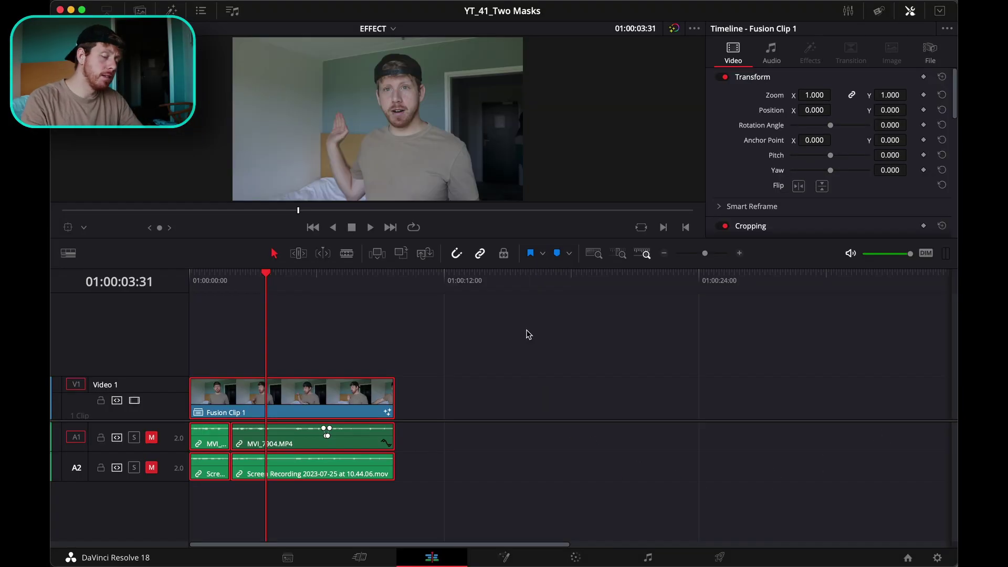
- Open Fusion Clip 1 on the Fusion page and set a Size keyframe on Text1
right_click(370, 388)
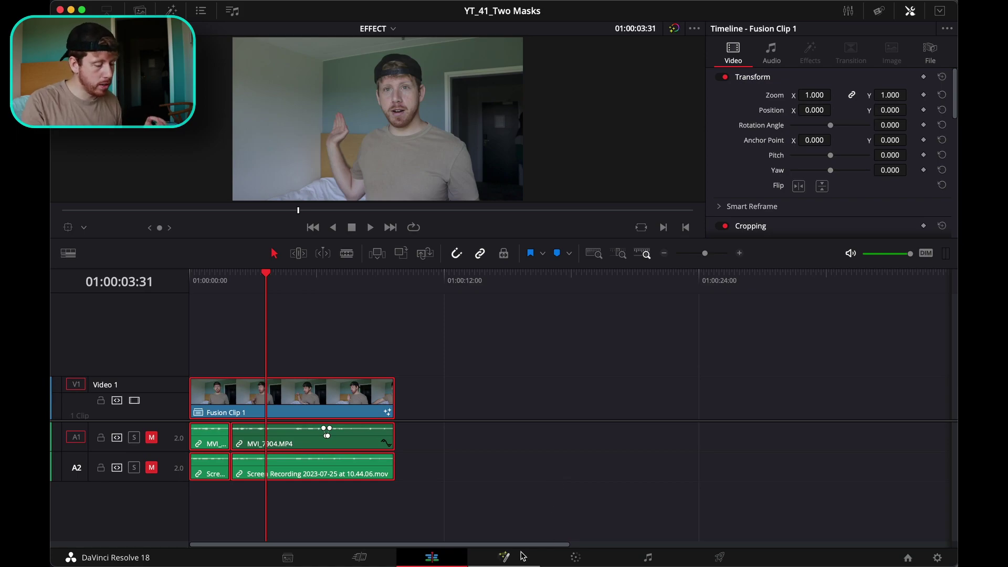
click(516, 557)
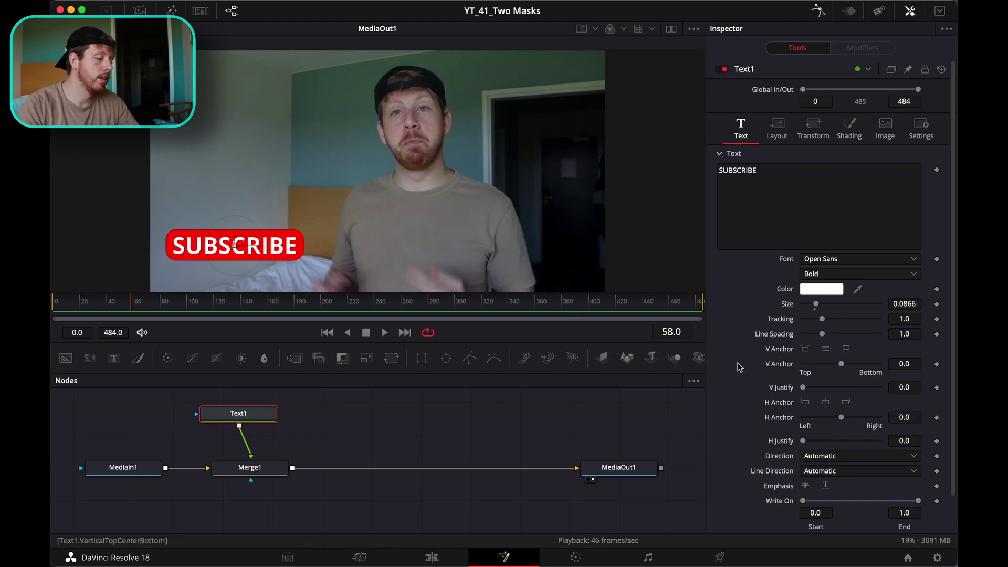
click(142, 302)
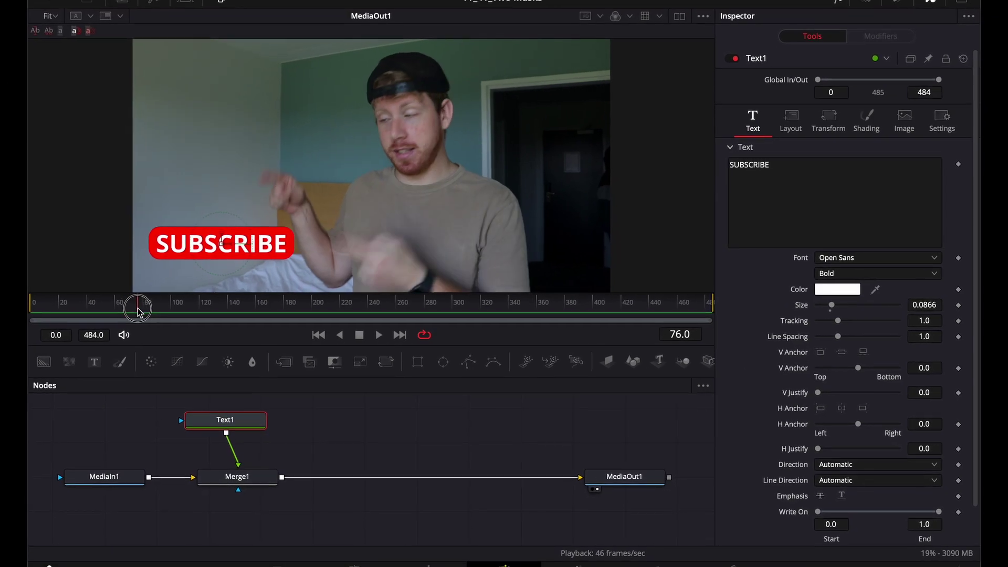
click(951, 266)
- Show the Spline panel, enable Motion Blur for Text1, and preview the animation
click(827, 3)
click(924, 5)
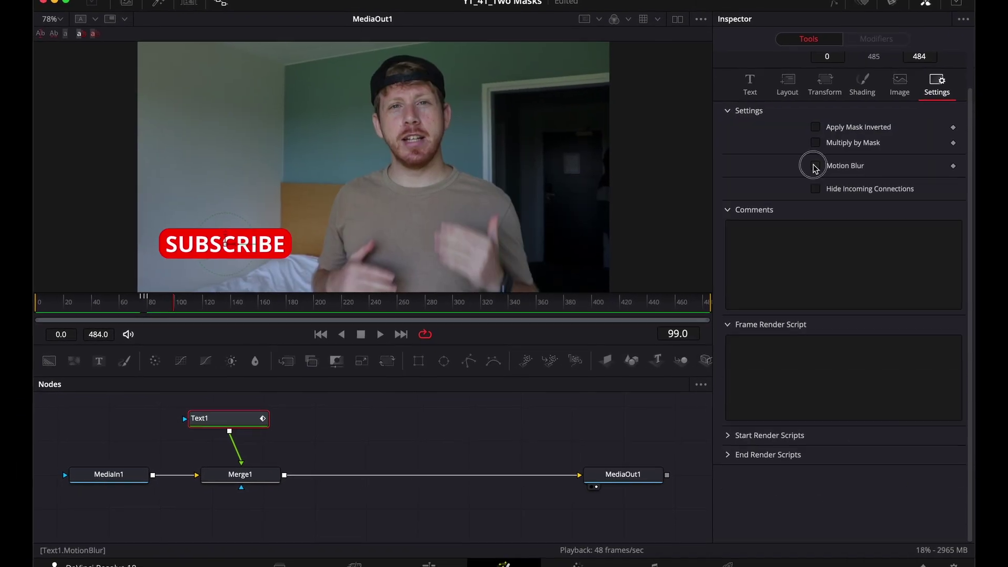
click(813, 168)
click(116, 301)
key(space)
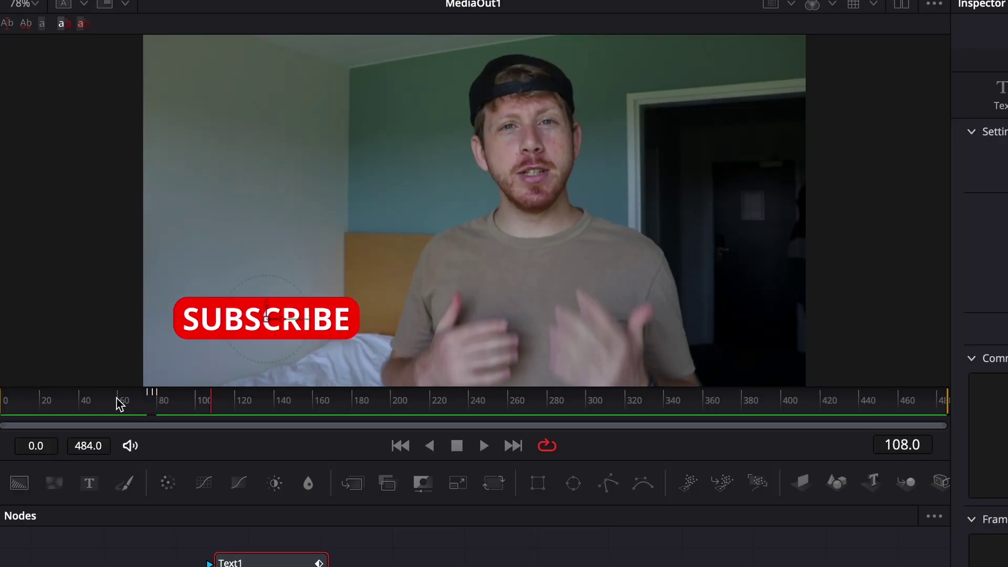
click(128, 301)
key(space)
- At frame 163, attach a Polygon mask to Text1, rename it MASK1 and invert it
mouse_move(360, 313)
mouse_down()
mouse_move(374, 312)
mouse_move(321, 308)
mouse_move(357, 309)
mouse_up()
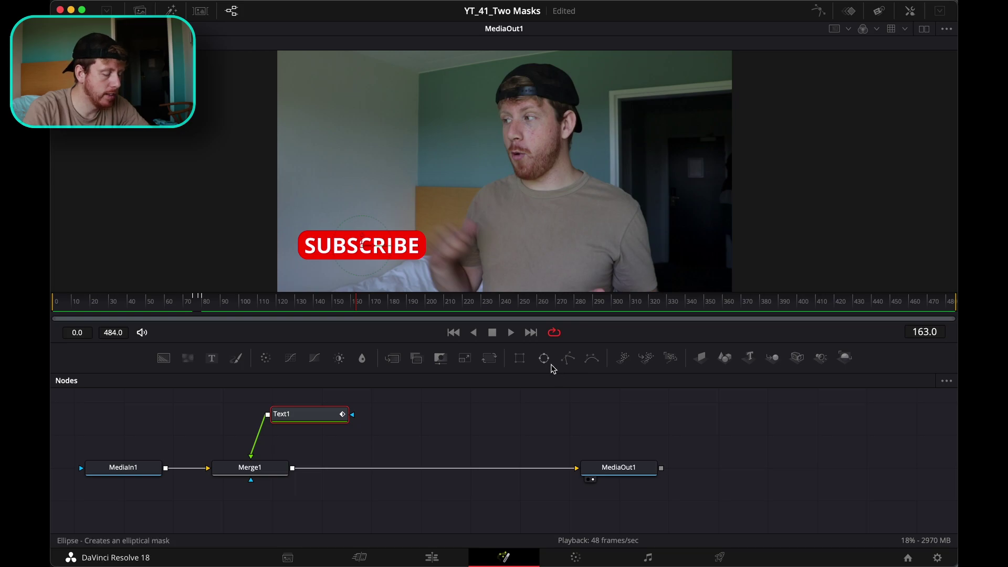
drag(567, 358, 162, 418)
right_click(134, 417)
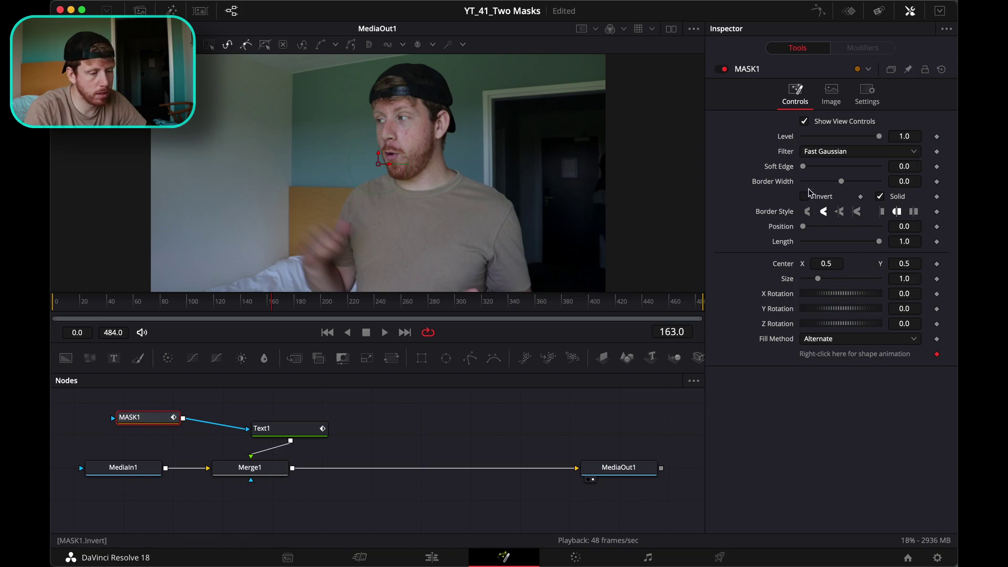
click(804, 196)
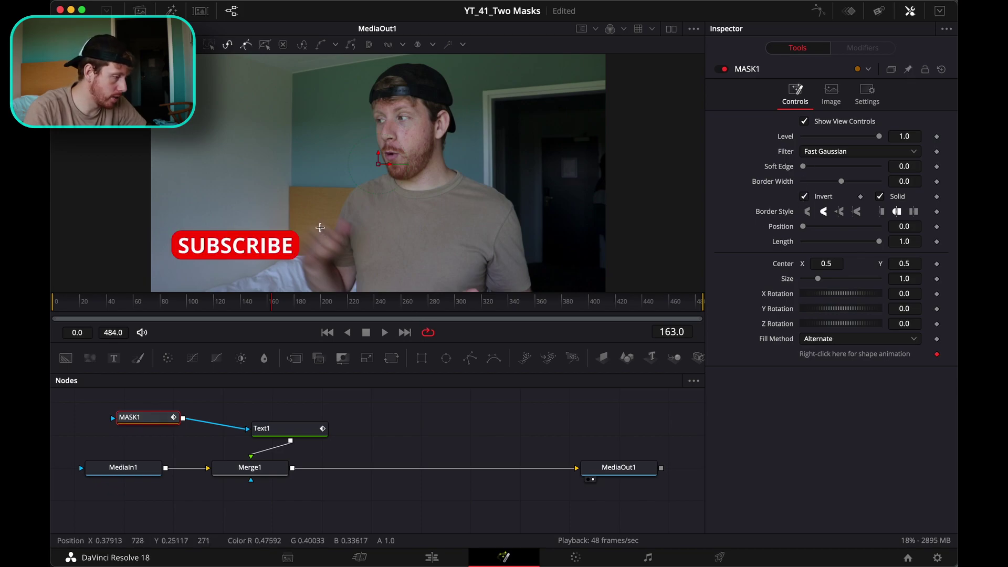
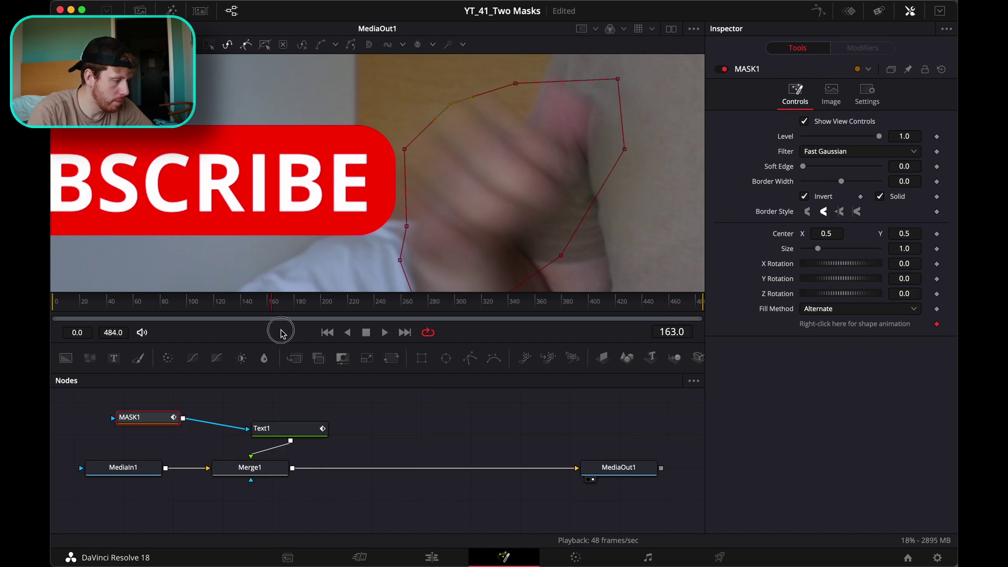
- Step forward a frame and play the clip to review MASK1 around frame 425
click(280, 309)
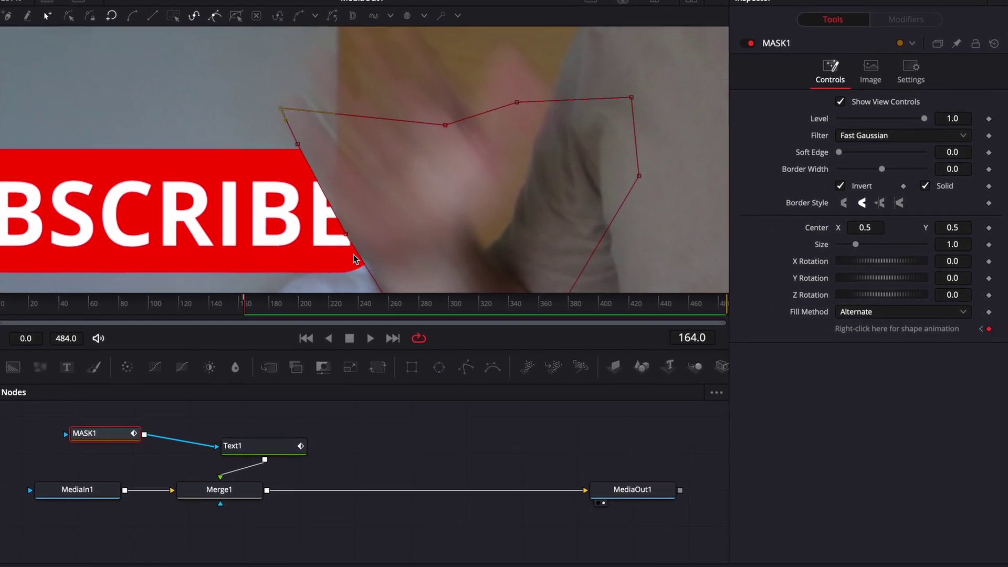
key(space)
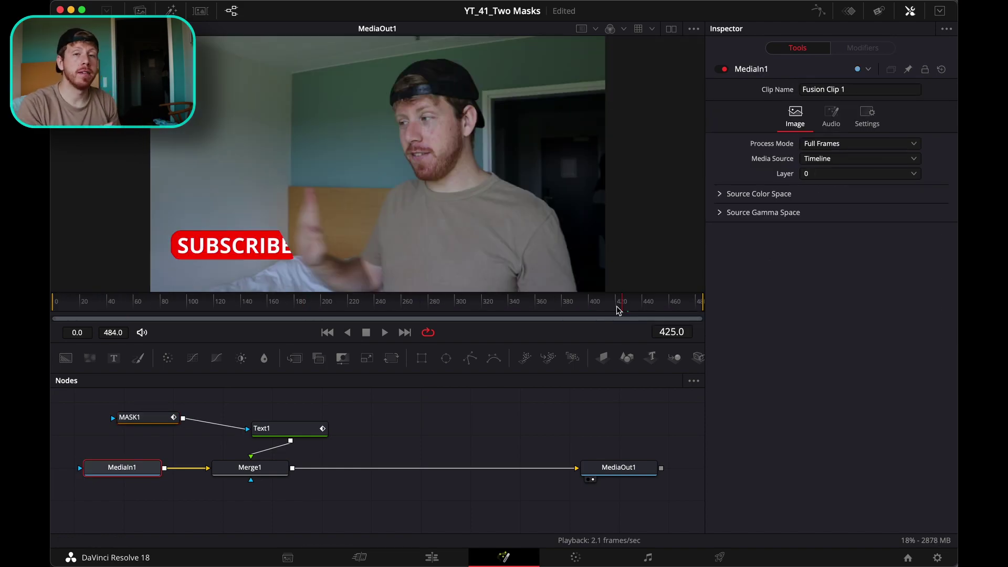
- Move MASK1 aside and insert a new polygon mask, MASK2, between MASK1 and Text1
drag(145, 420, 113, 417)
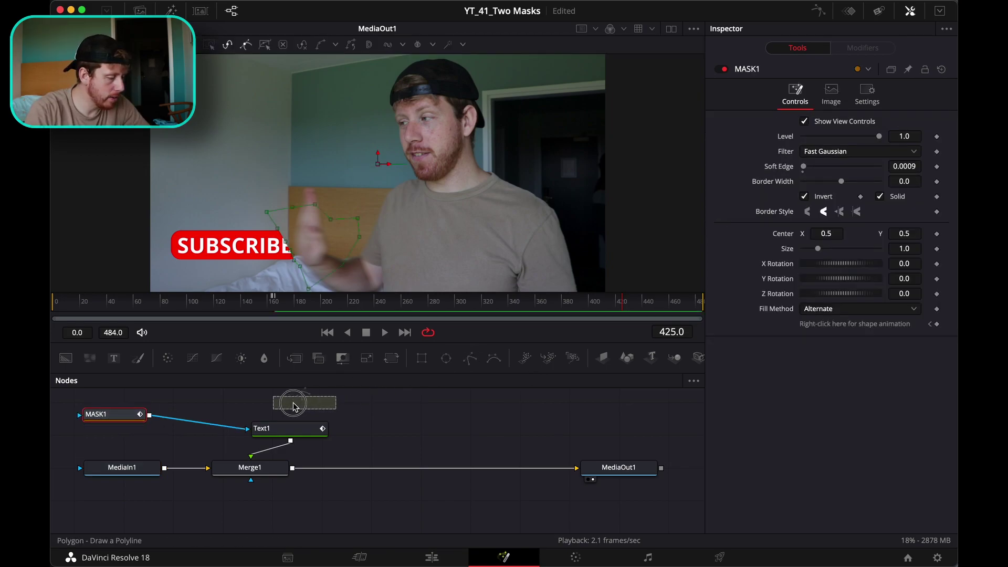
drag(293, 406, 203, 426)
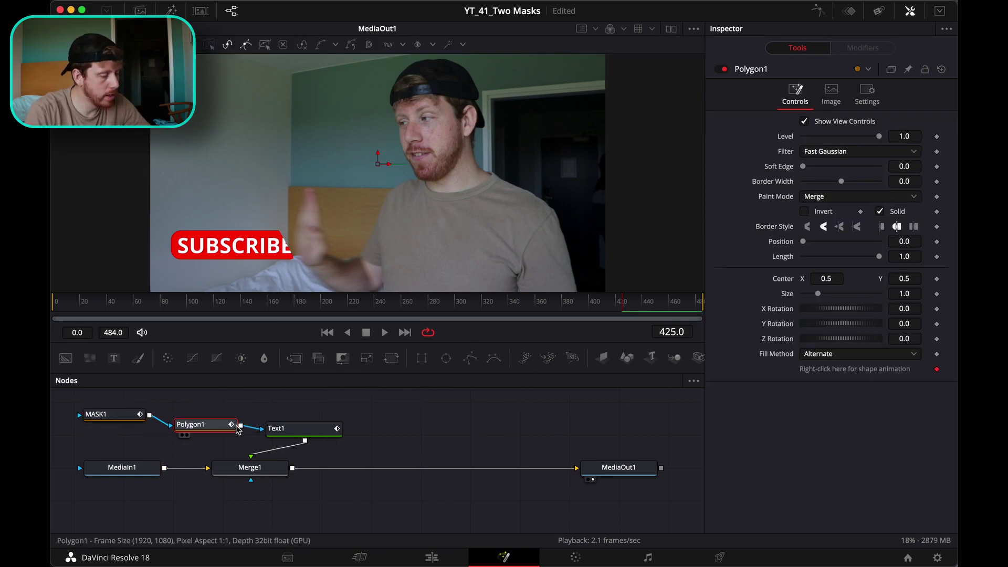
mouse_move(303, 248)
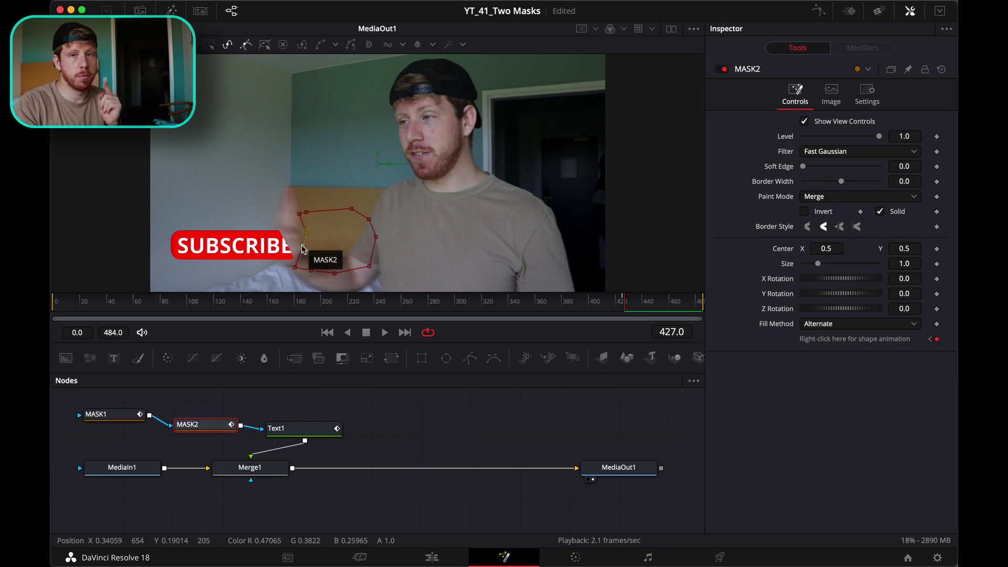
- Show MASK2's Paint Mode options in the Inspector, currently set to Merge
click(915, 199)
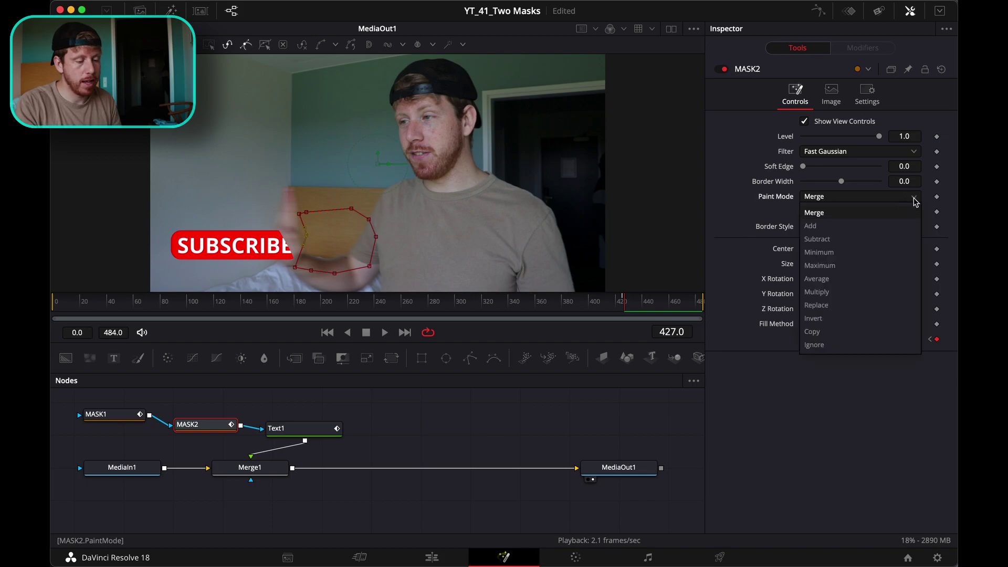